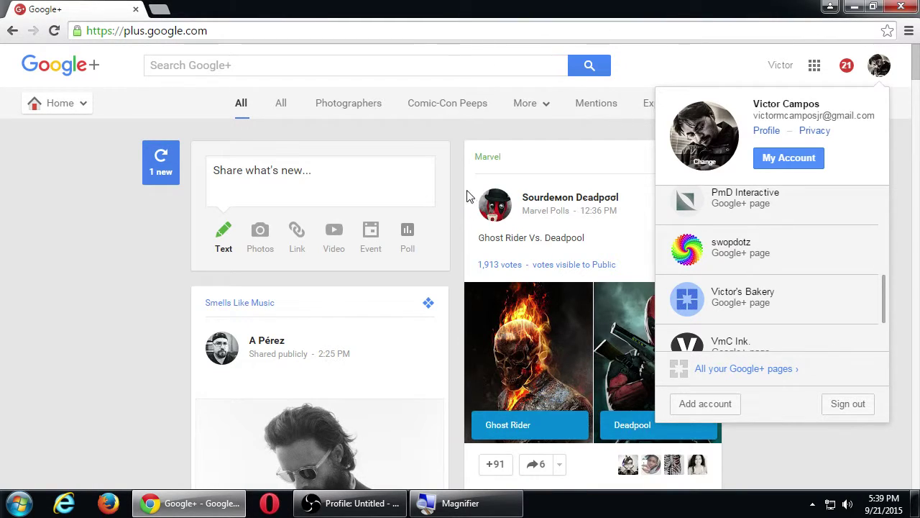
Look through the Google+ pages listed in the account menu and close it.
scroll(787, 234, down, 5)
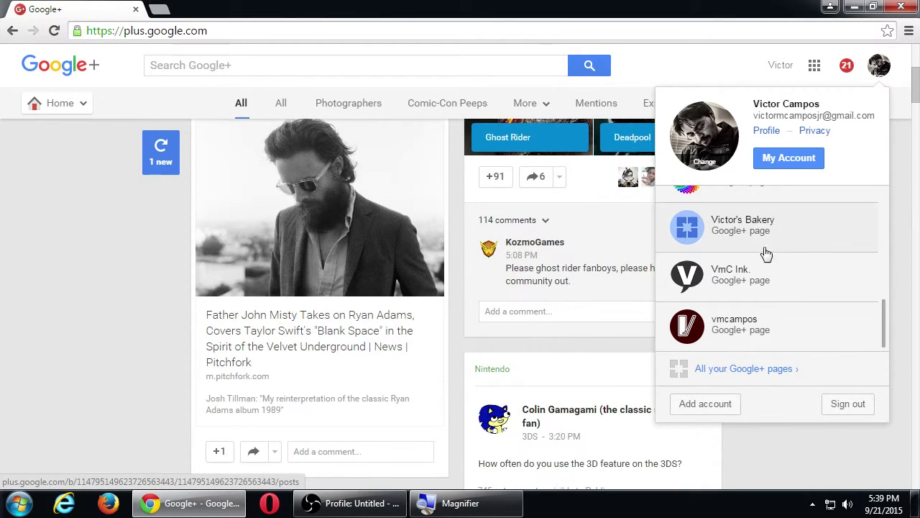
scroll(772, 280, up, 1)
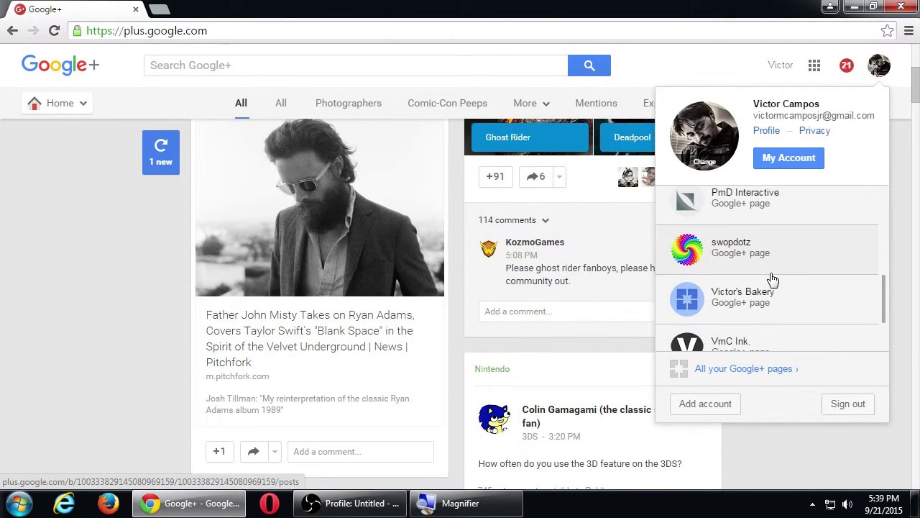
click(139, 248)
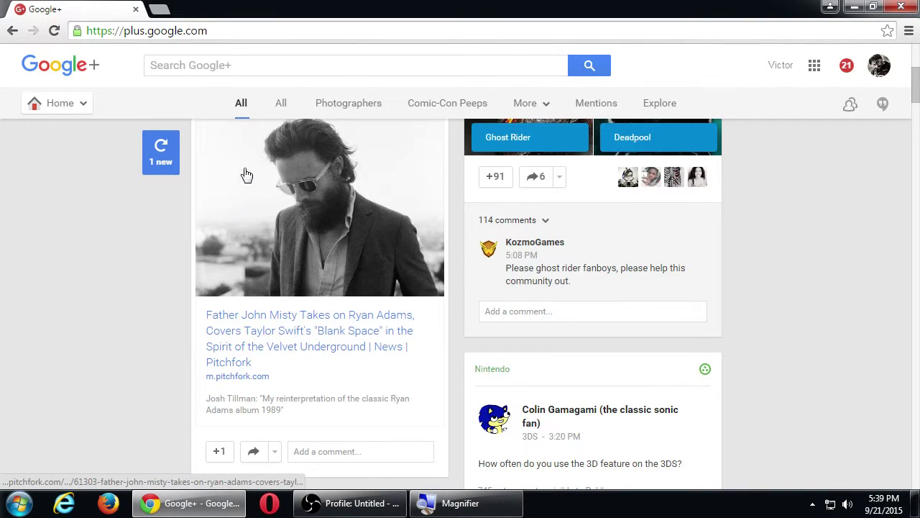
scroll(151, 202, up, 4)
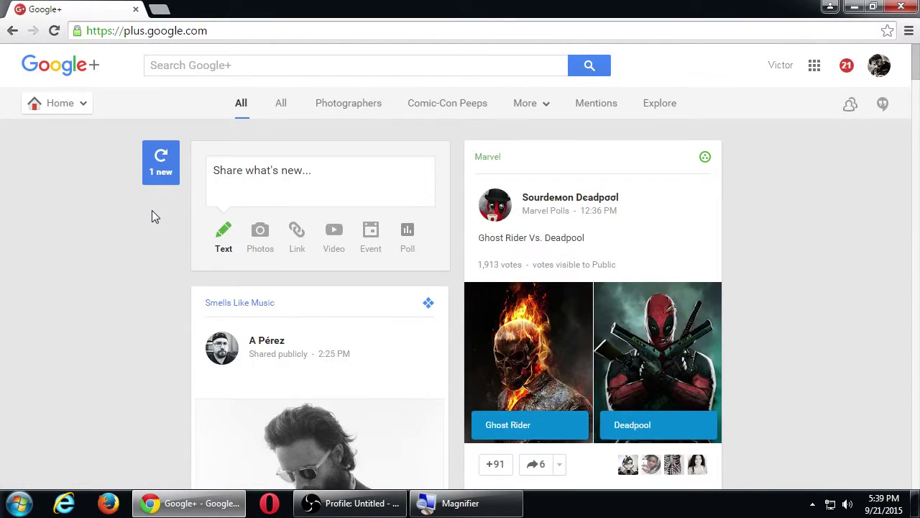
scroll(152, 210, down, 2)
scroll(151, 210, up, 3)
Open the Pages dashboard from the Google+ main navigation.
key(super+plus)
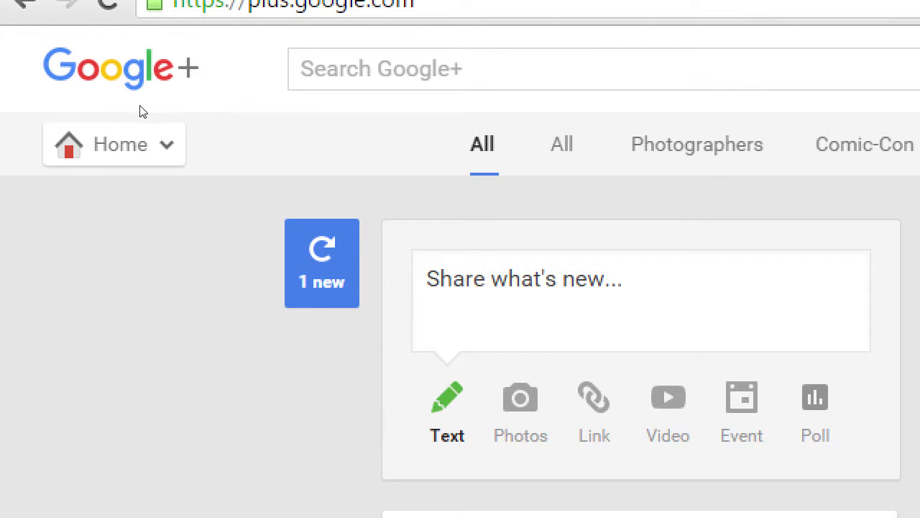
mouse_move(76, 114)
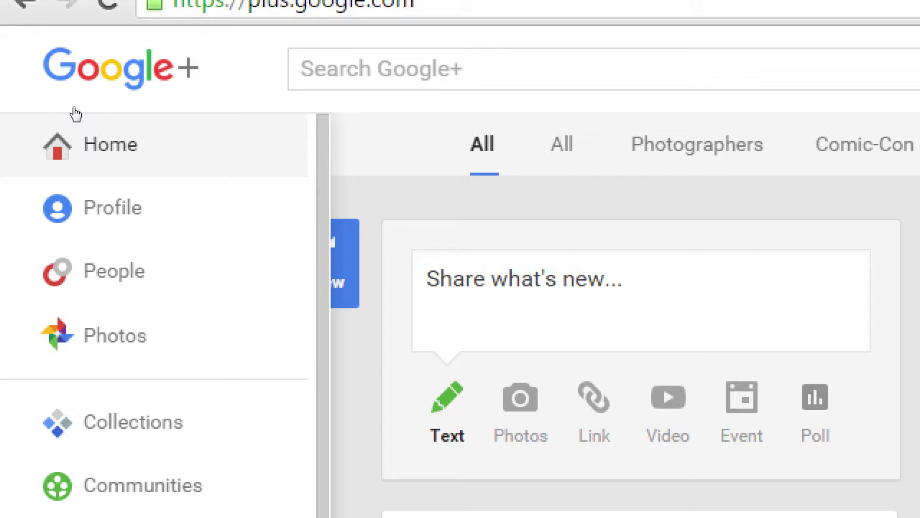
key(Down)
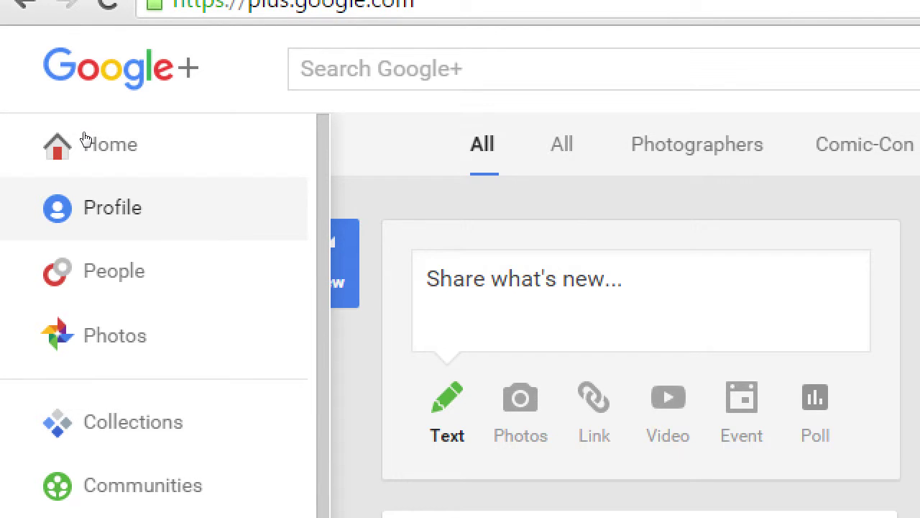
key(Return)
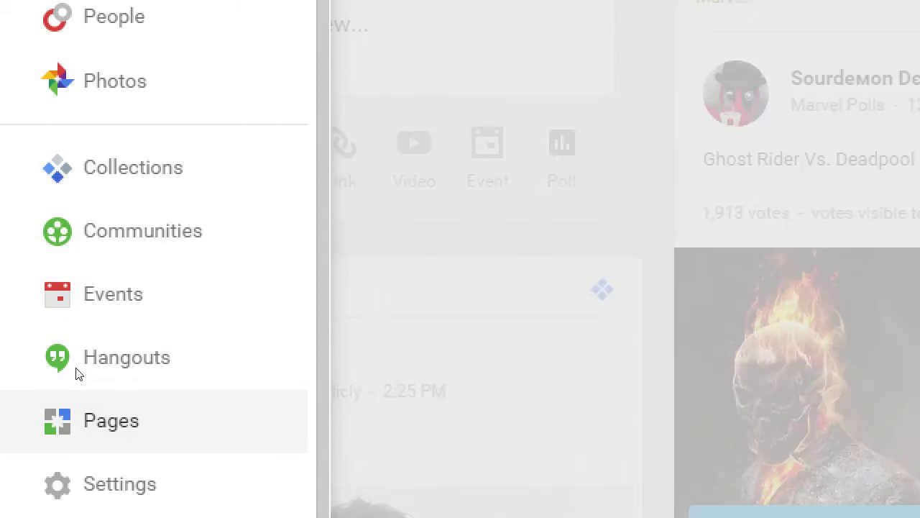
click(76, 371)
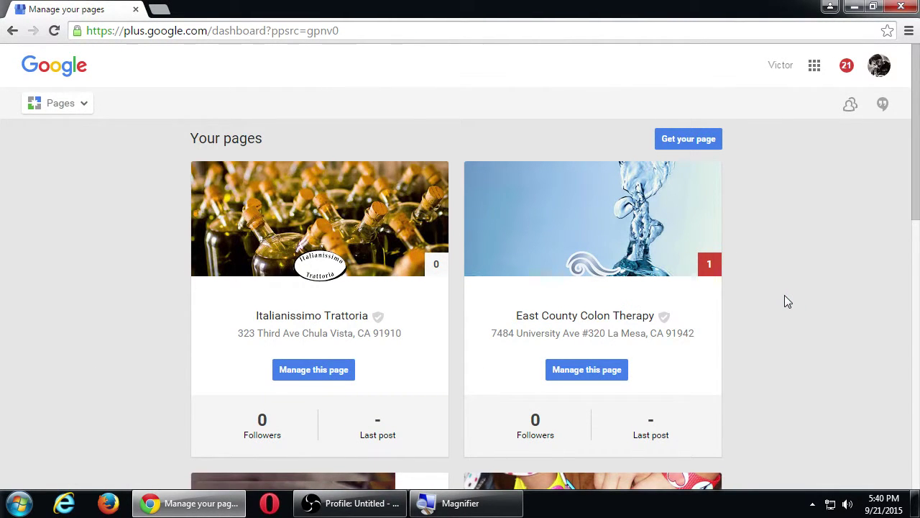
Look through the pages already managed by this account on the Your pages dashboard.
scroll(785, 296, down, 5)
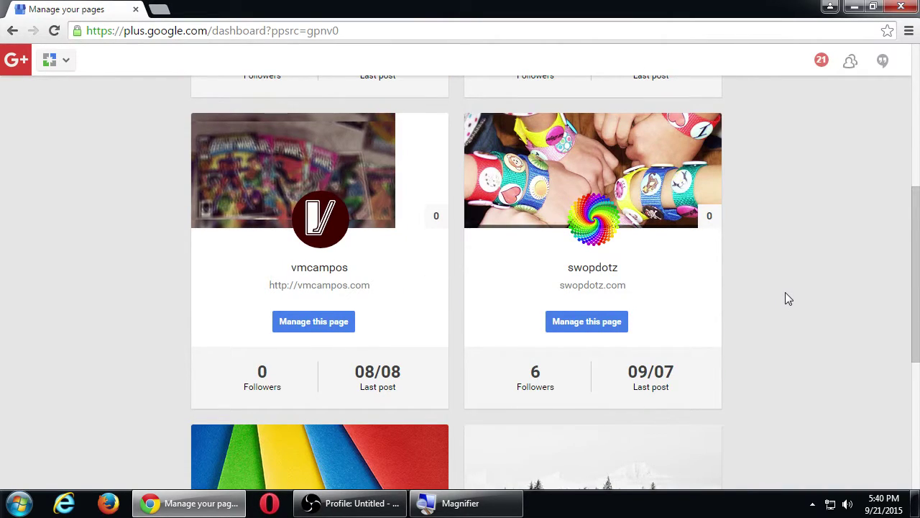
scroll(787, 297, down, 2)
scroll(788, 295, down, 2)
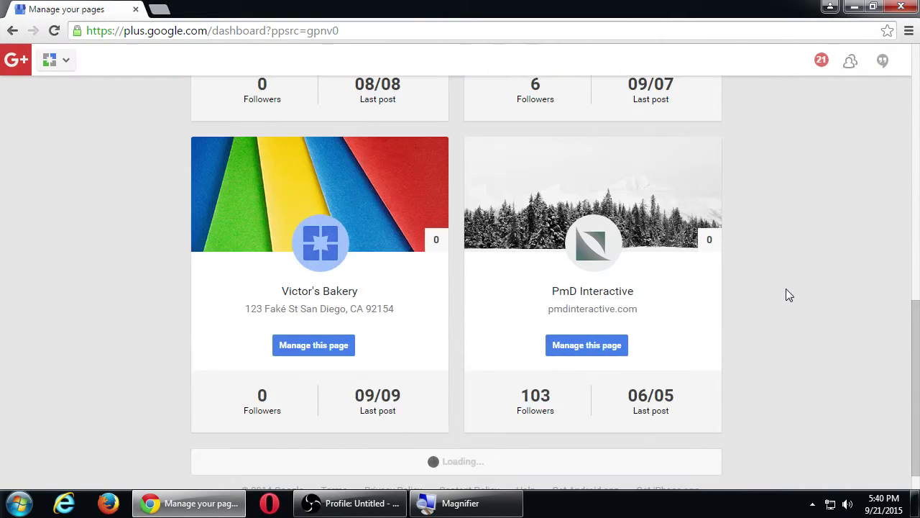
scroll(789, 295, down, 1)
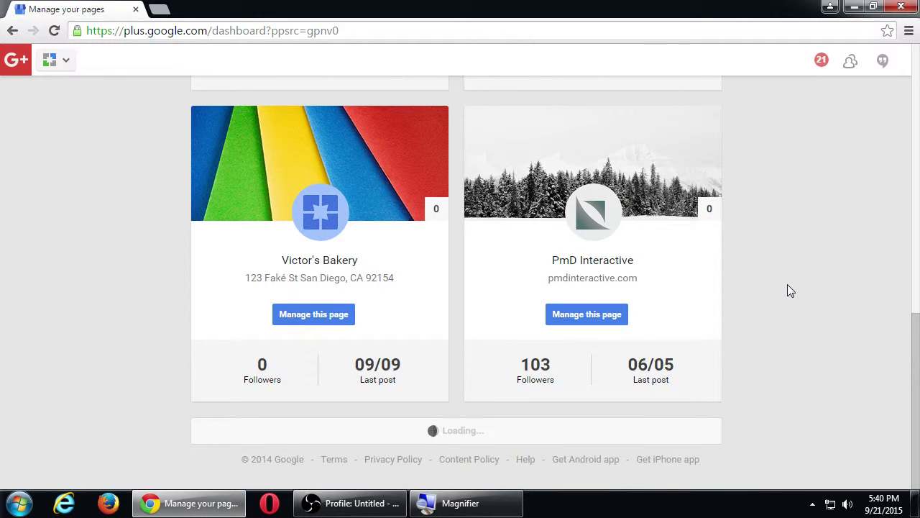
scroll(794, 284, up, 6)
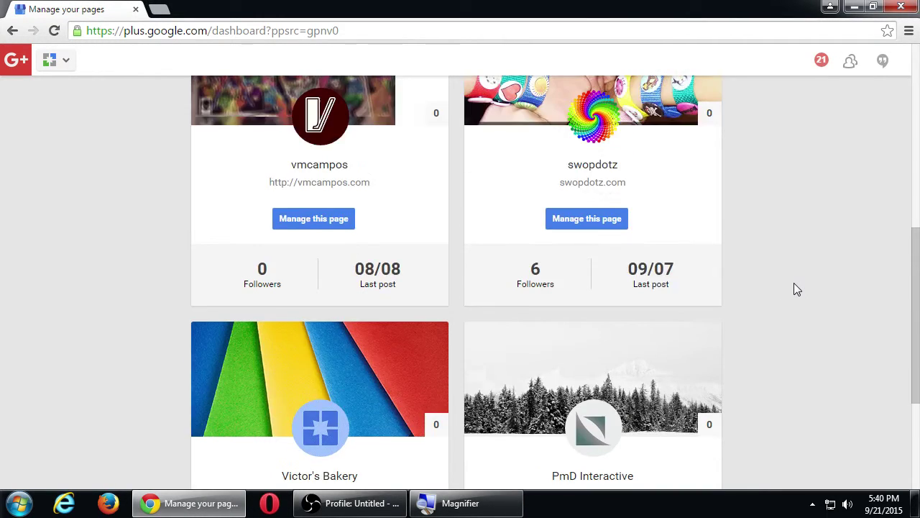
scroll(775, 285, down, 6)
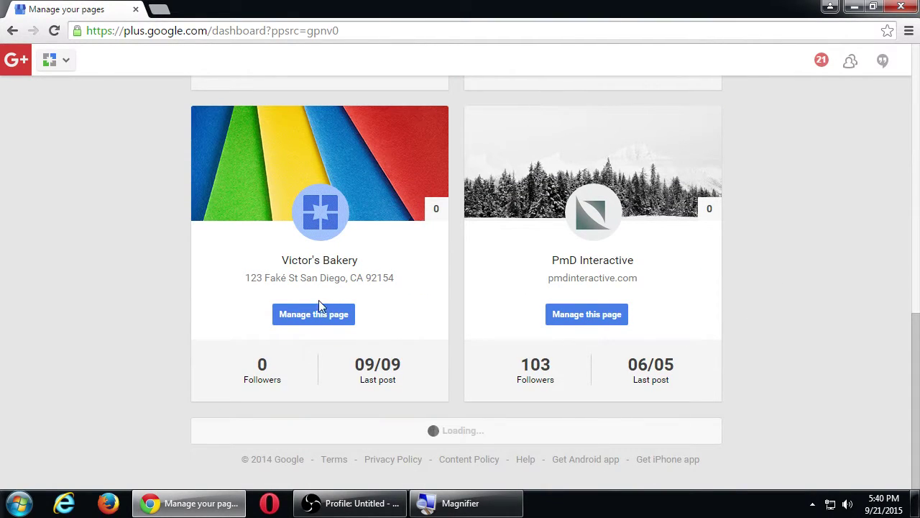
scroll(701, 345, up, 10)
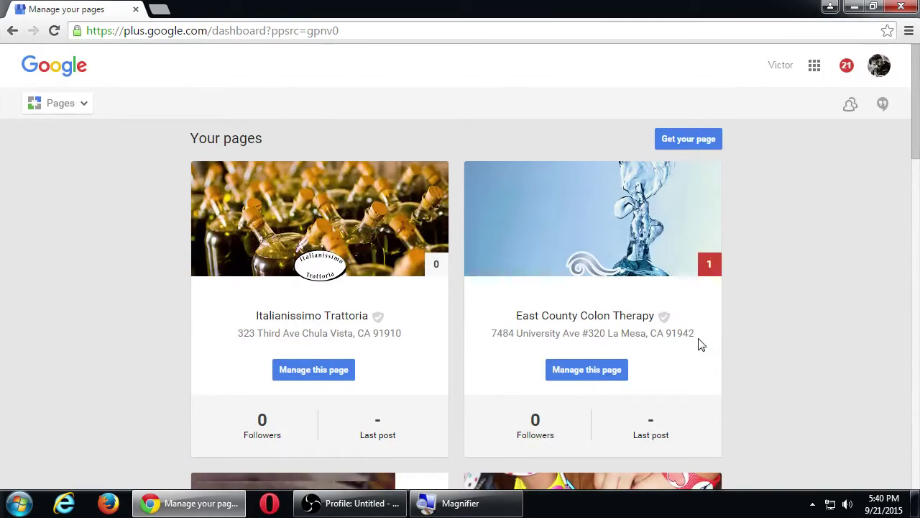
scroll(701, 345, down, 5)
scroll(701, 345, down, 1)
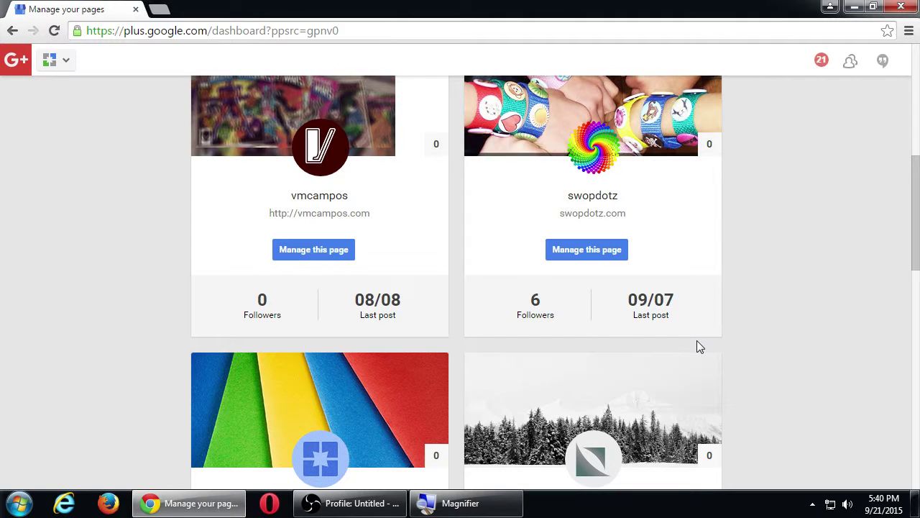
scroll(718, 192, up, 5)
scroll(719, 192, up, 1)
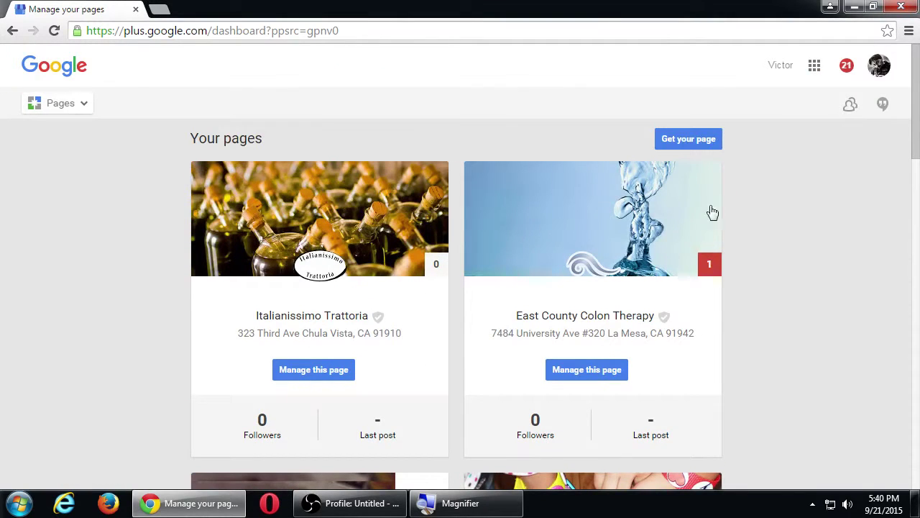
Start creating a new Google+ page with Brand as the business type.
click(689, 141)
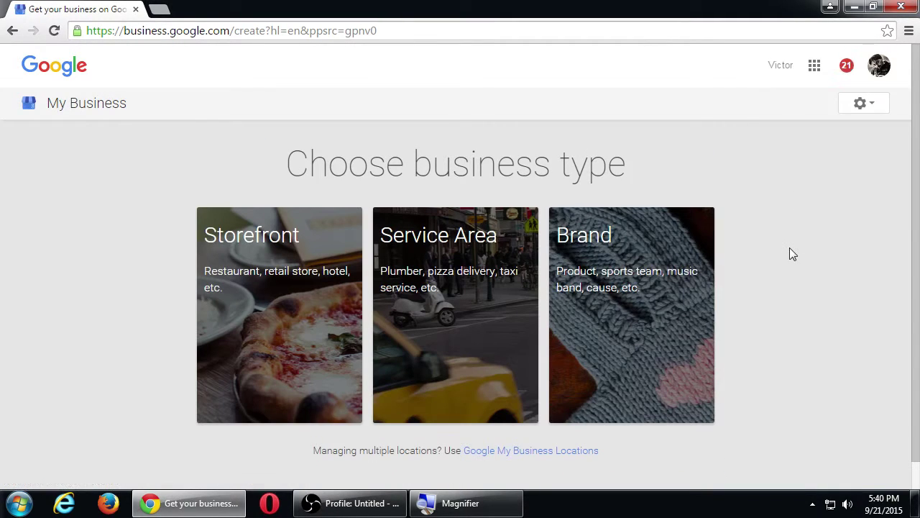
scroll(789, 253, down, 1)
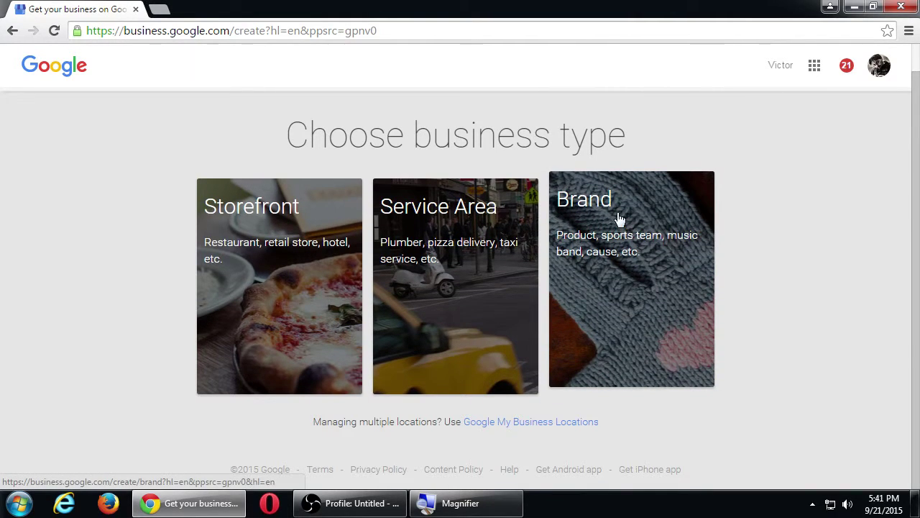
click(613, 249)
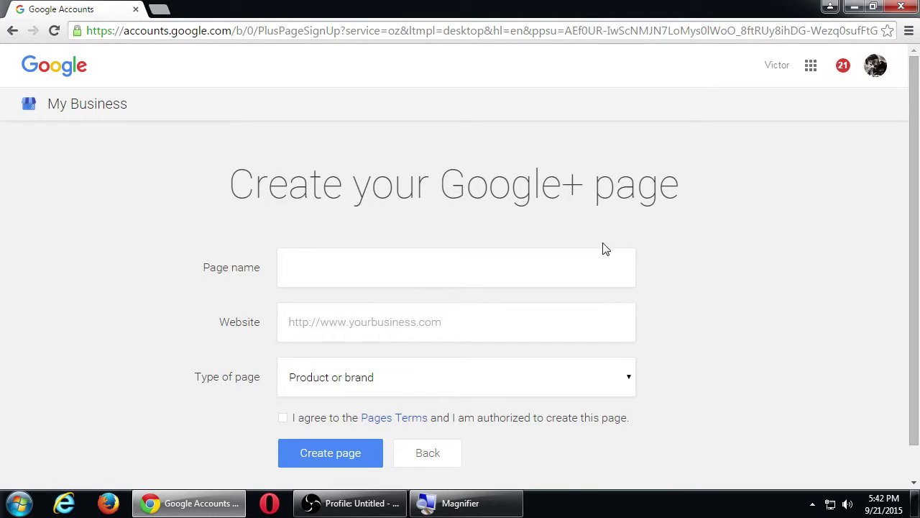
drag(247, 189, 518, 210)
click(627, 205)
click(230, 277)
click(230, 322)
click(232, 360)
Enter "Victor's Bakery" as the page name.
click(379, 267)
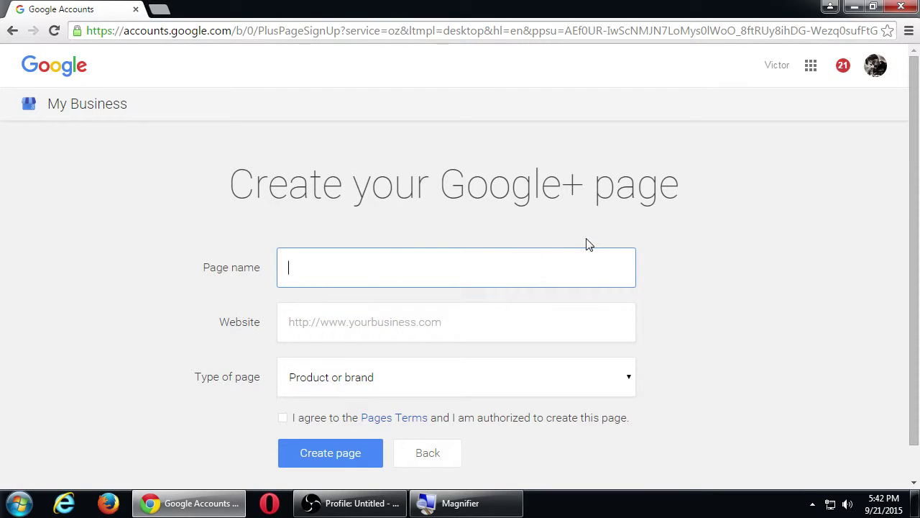
text(Victo)
text(r's B)
key(BackSpace)
text(Bakery)
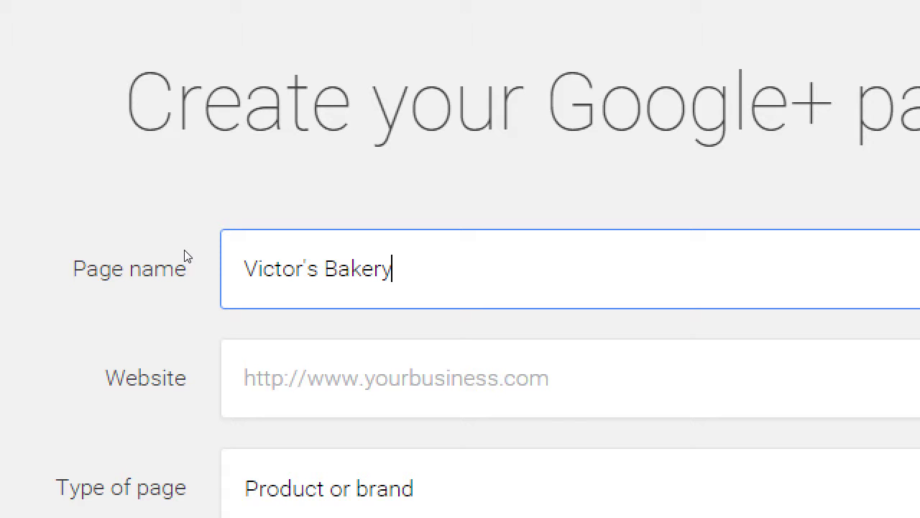
Add an inverted exclamation mark before Bakery and an exclamation mark after it, making the page name "Victor's ¡Bakery!".
text(!)
key(Left)
key(Left)
key(Left)
key(Left)
key(Left)
key(Left)
key(Left)
text(©)
key(BackSpace)
key(super)
key(super)
text(¡)
key(End)
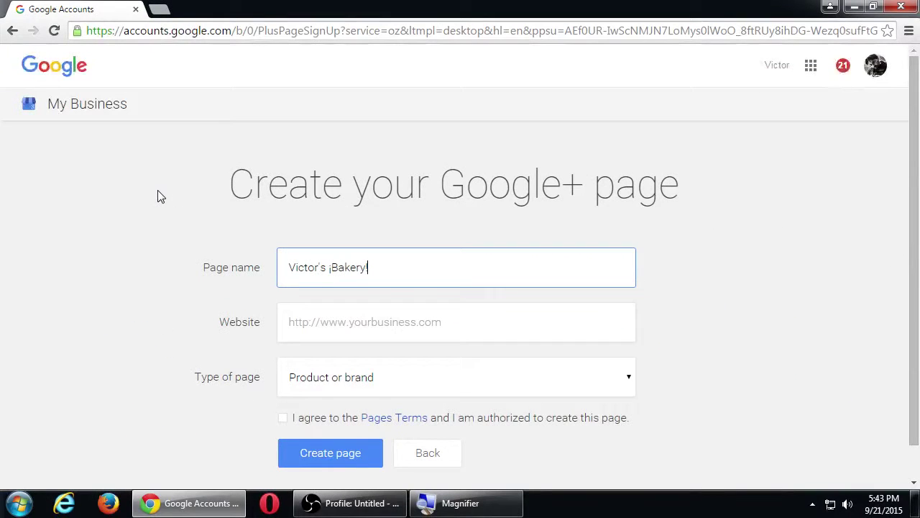
Open getemoji.com in a new browser tab.
key(ctrl+t)
text(get)
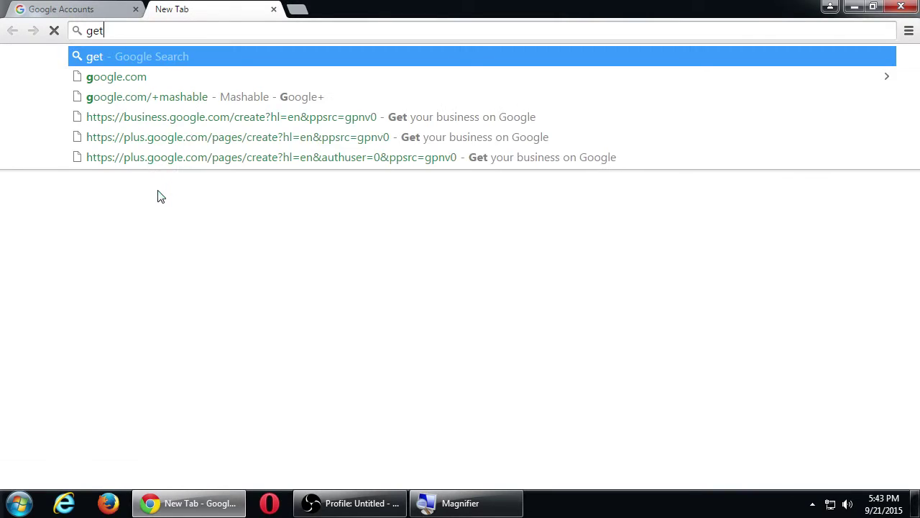
text(emoji.co)
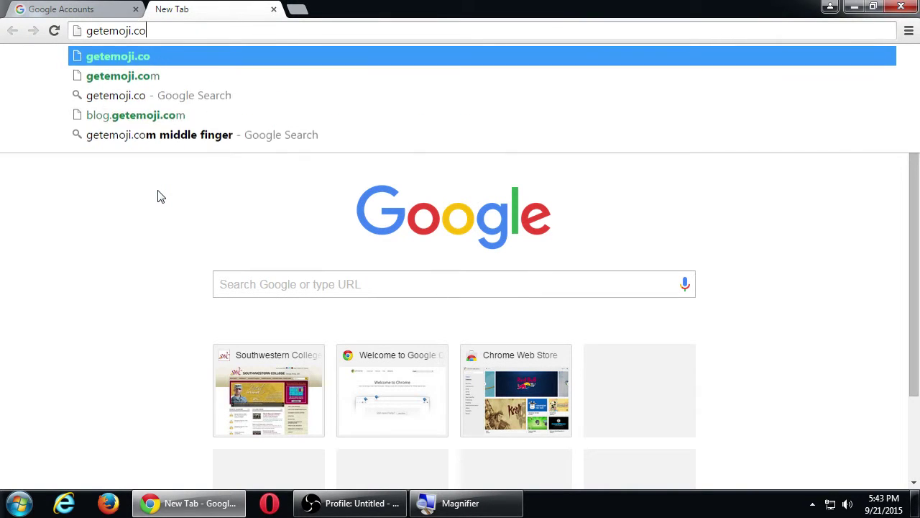
key(Return)
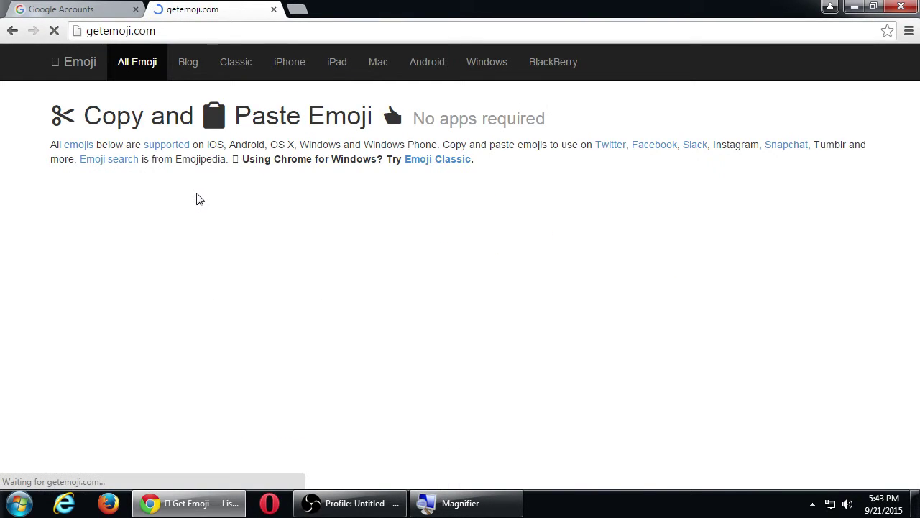
Copy the alien emoji from the Face Emojis section.
scroll(279, 259, down, 2)
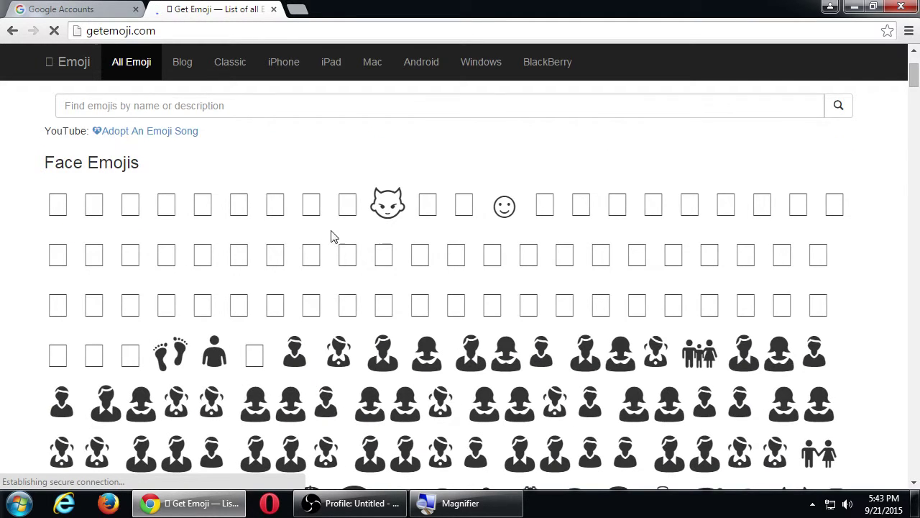
scroll(372, 267, down, 4)
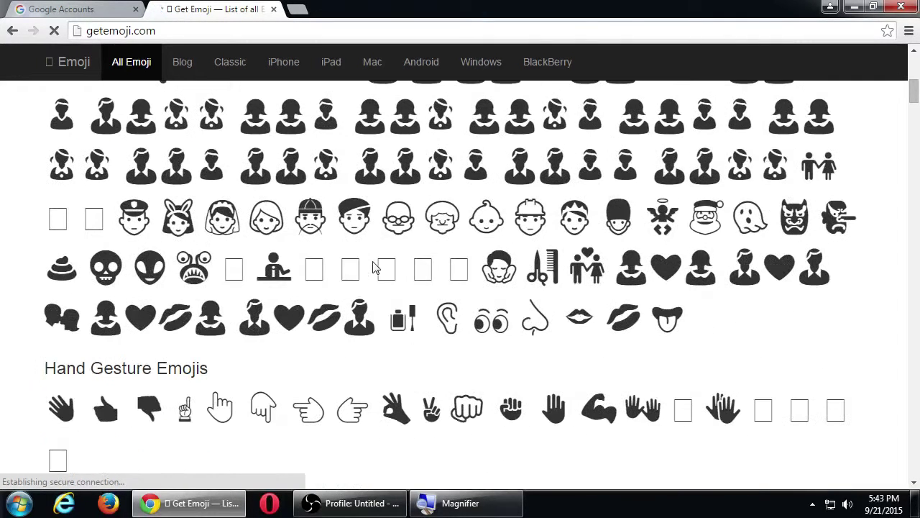
click(147, 268)
key(ctrl+c)
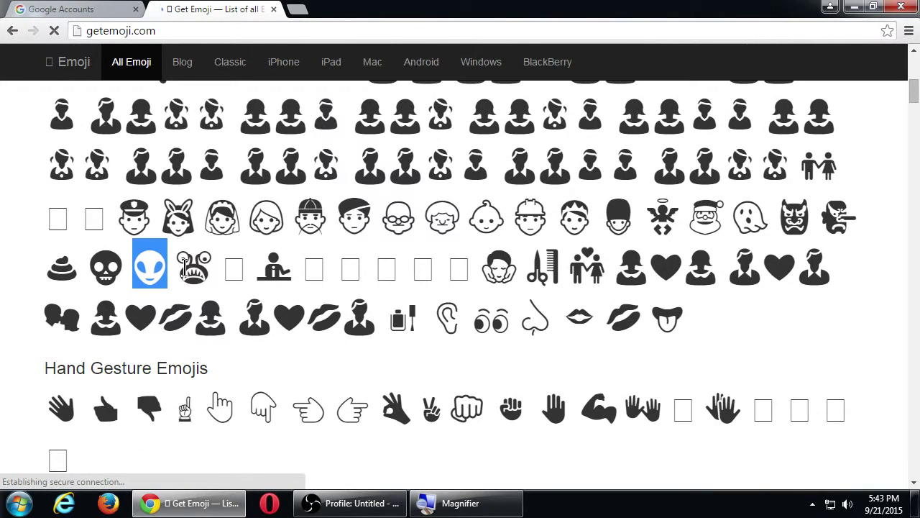
Back on the page creation form, paste the alien emoji at the end and at the beginning of the page name.
click(79, 9)
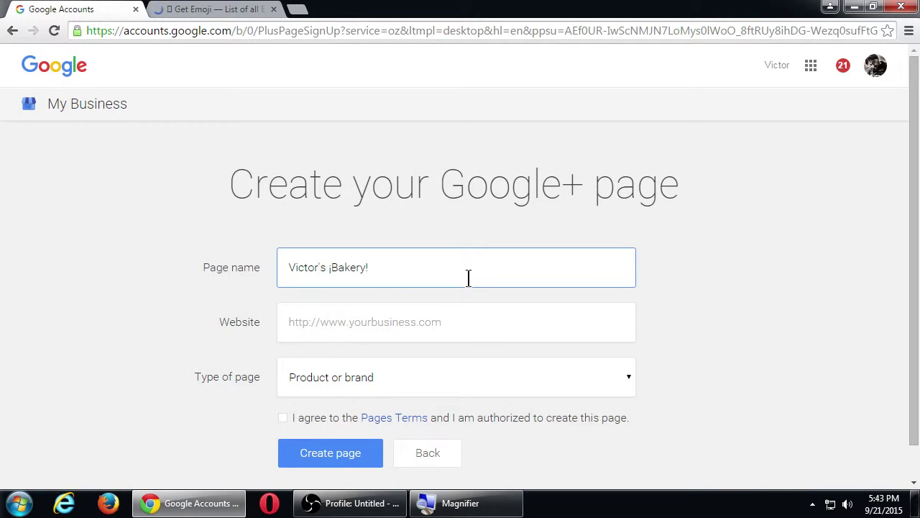
key(ctrl+v)
key(super+plus)
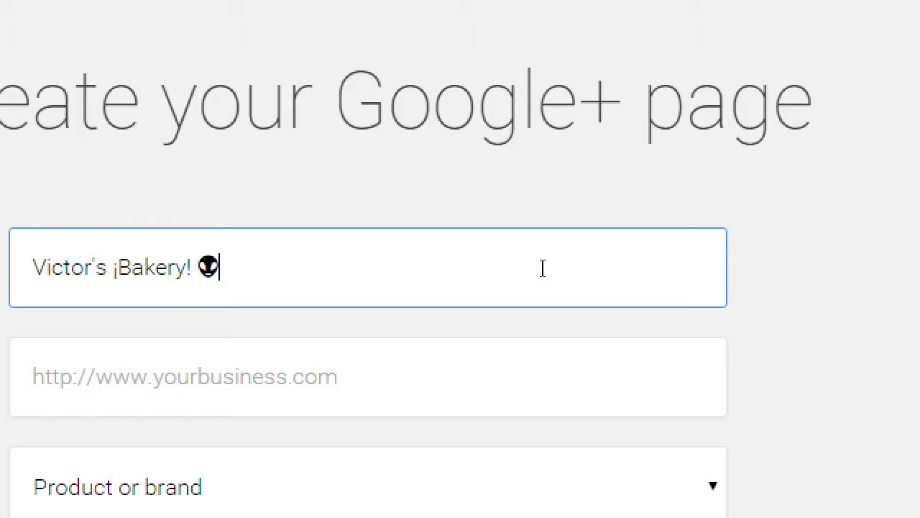
key(Home)
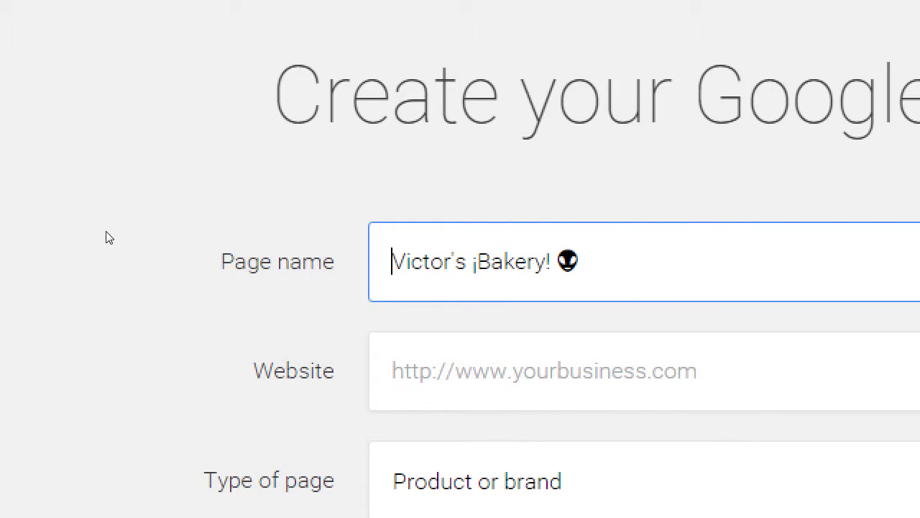
key(ctrl+v)
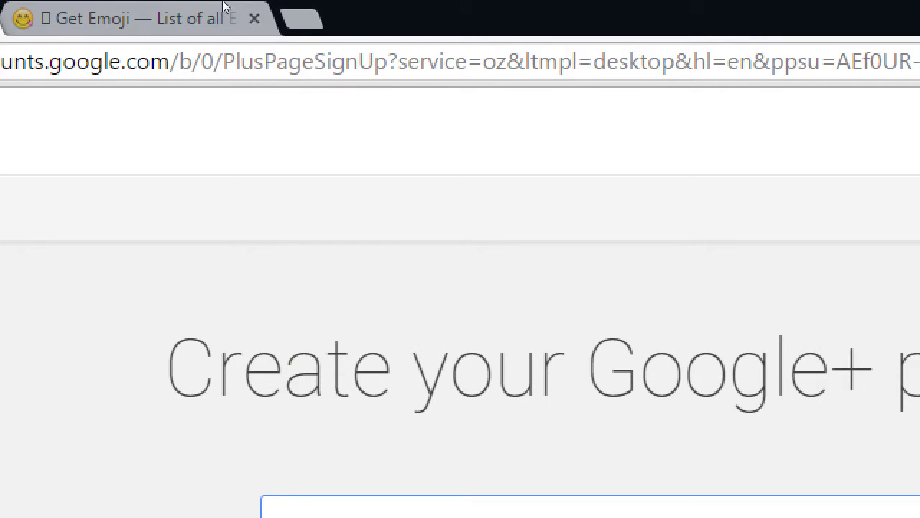
Return to the getemoji.com tab and look through more of the available emojis.
click(230, 18)
scroll(276, 164, down, 5)
scroll(277, 167, down, 2)
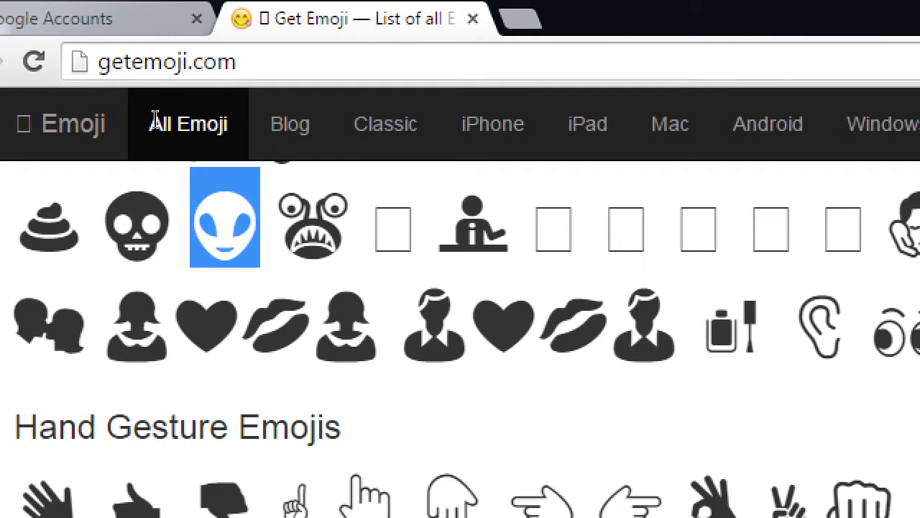
scroll(180, 164, down, 5)
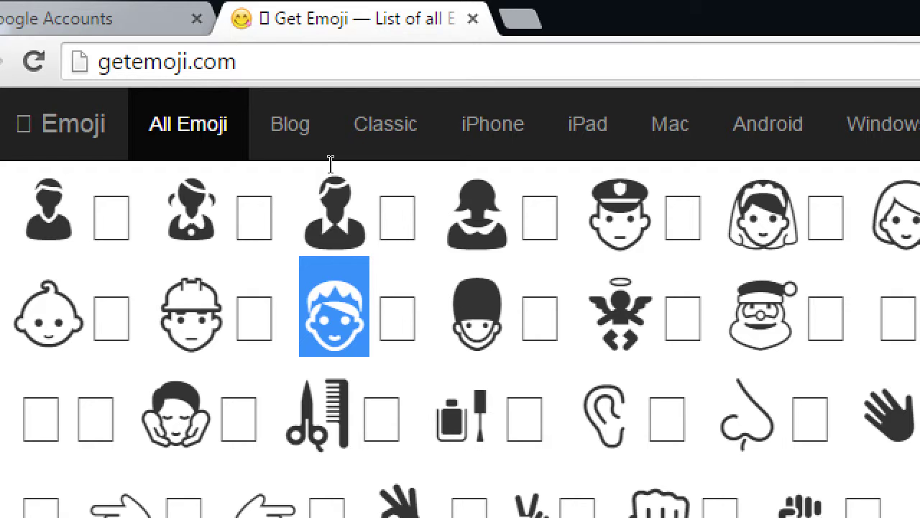
Back on the page creation form, choose Product or brand as the type of page.
key(ctrl+shift+Tab)
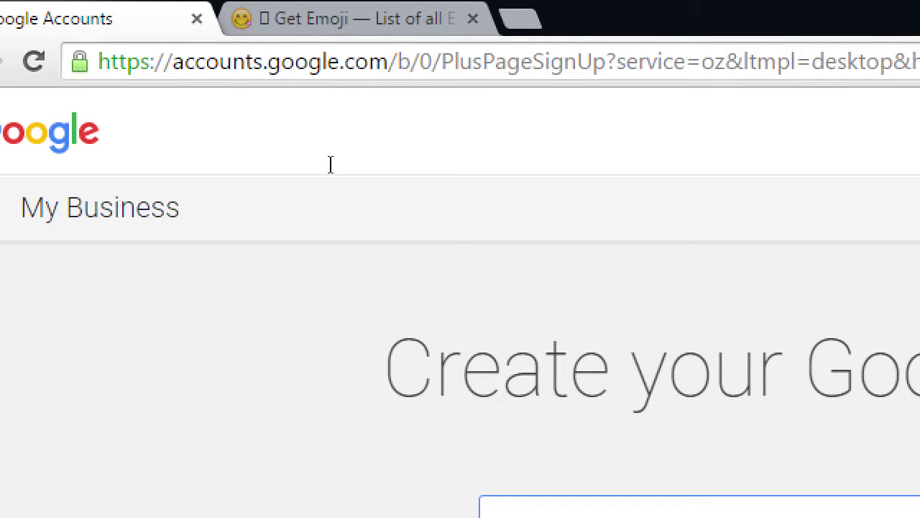
key(super+minus)
click(335, 316)
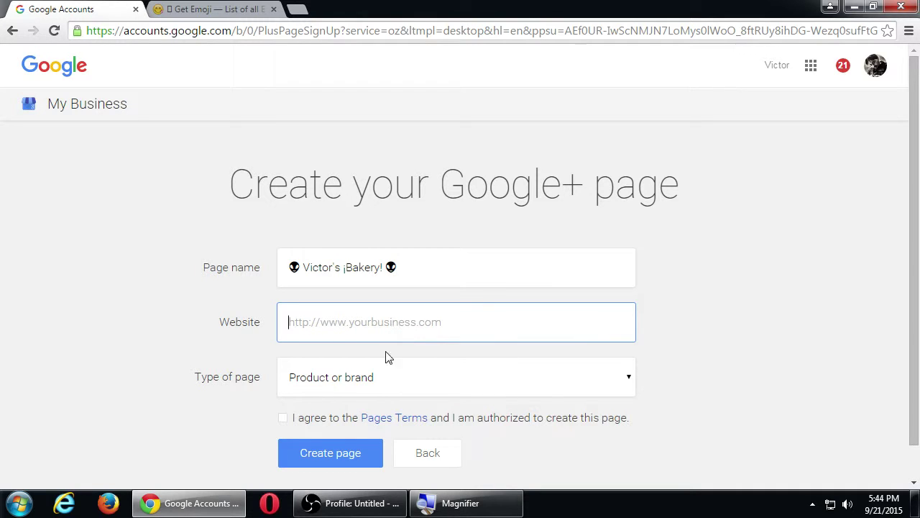
click(320, 377)
scroll(220, 396, down, 1)
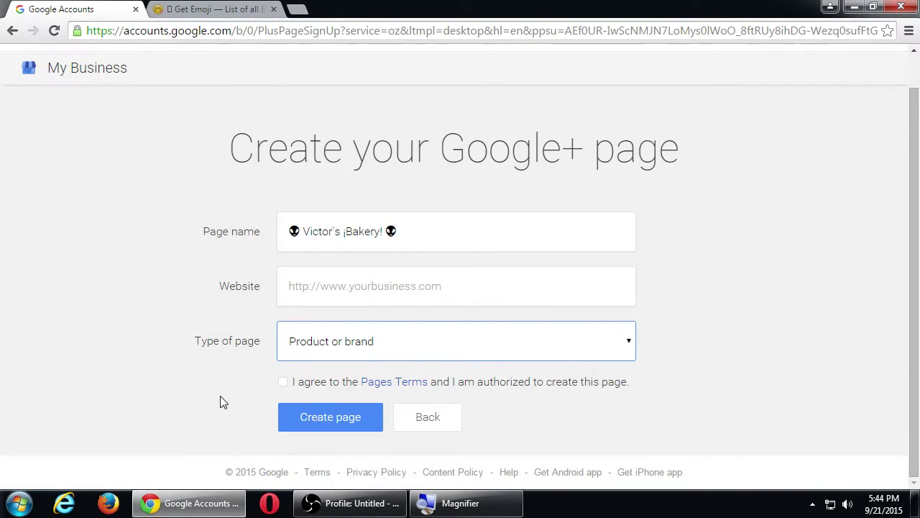
click(298, 357)
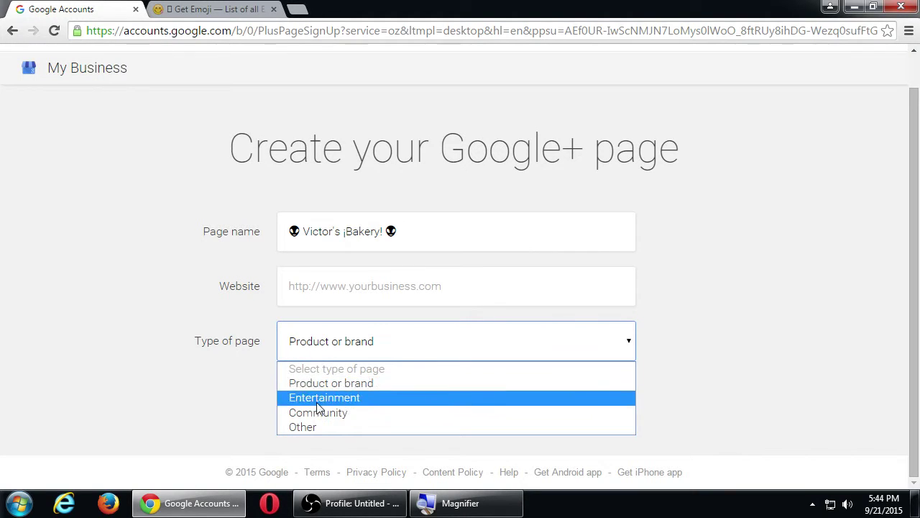
click(346, 382)
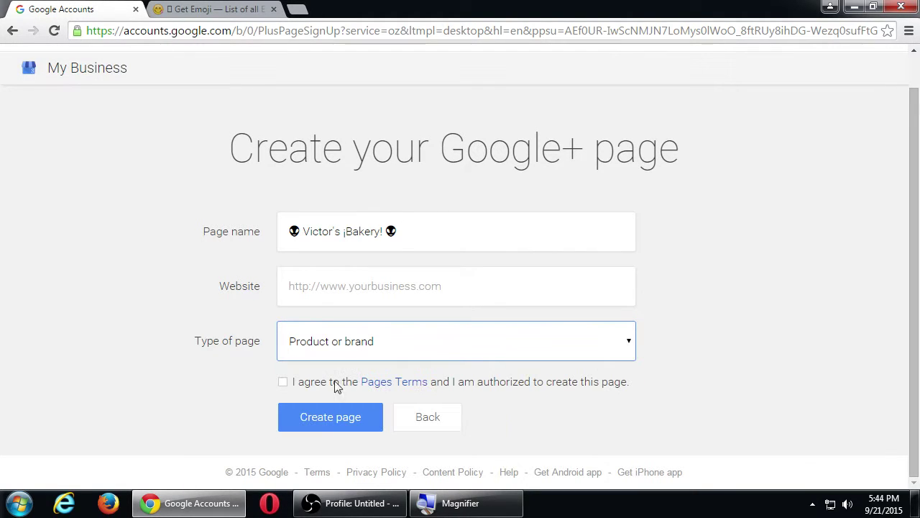
Agree to the Pages Terms and try to create the page with the current name.
click(281, 385)
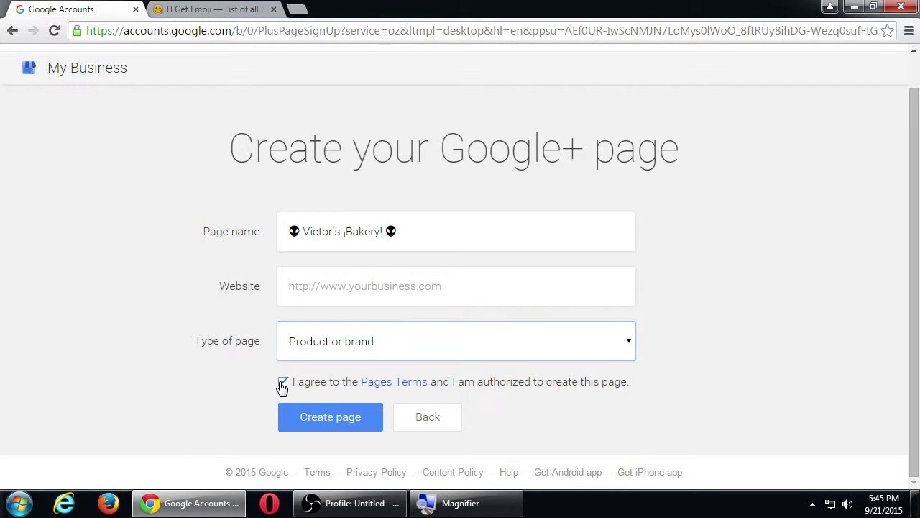
click(352, 418)
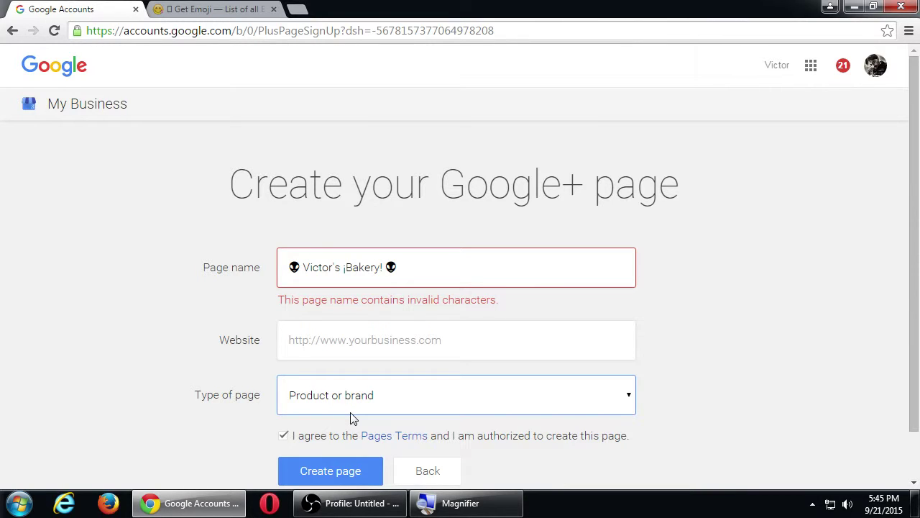
Remove the inverted exclamation mark before "Bakery" in the page name and try to create the page again.
click(341, 275)
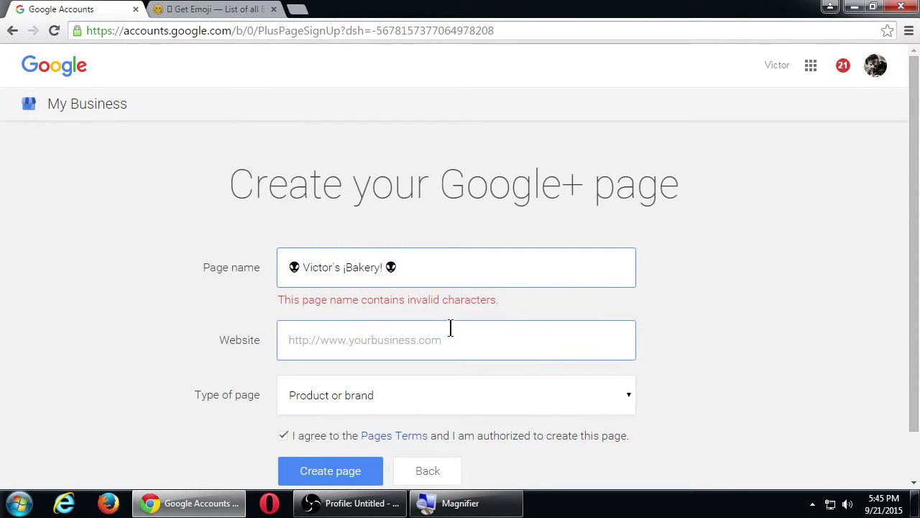
text(¡)
click(348, 469)
Remove the alien emoji from the beginning of the page name, keeping the one at the end, and create the page.
click(373, 268)
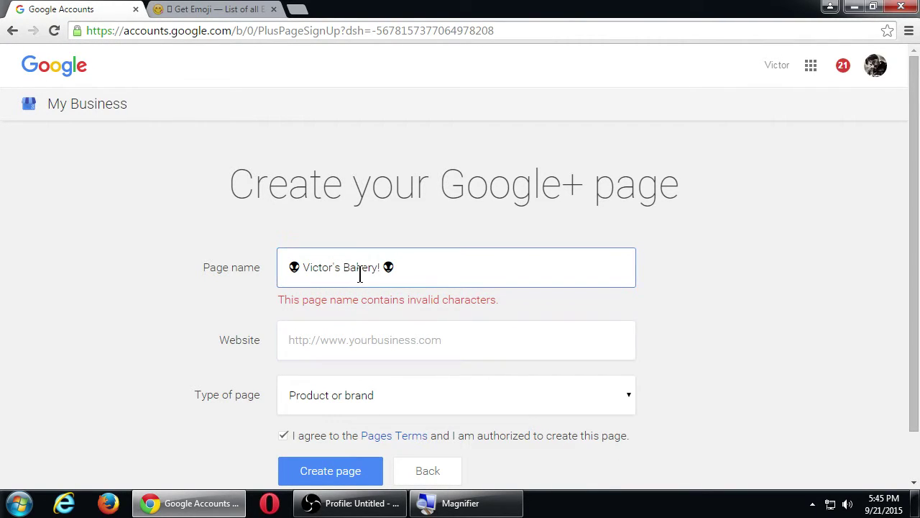
key(Home)
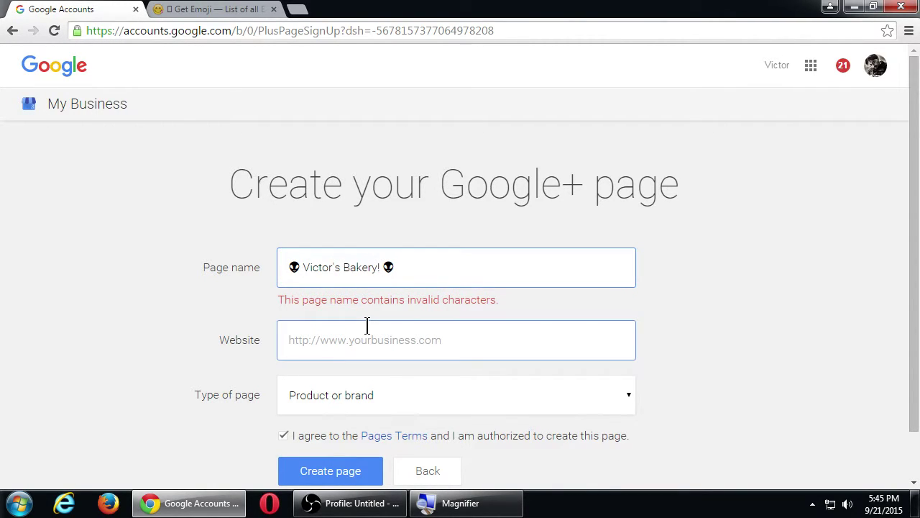
key(BackSpace)
key(BackSpace)
click(365, 472)
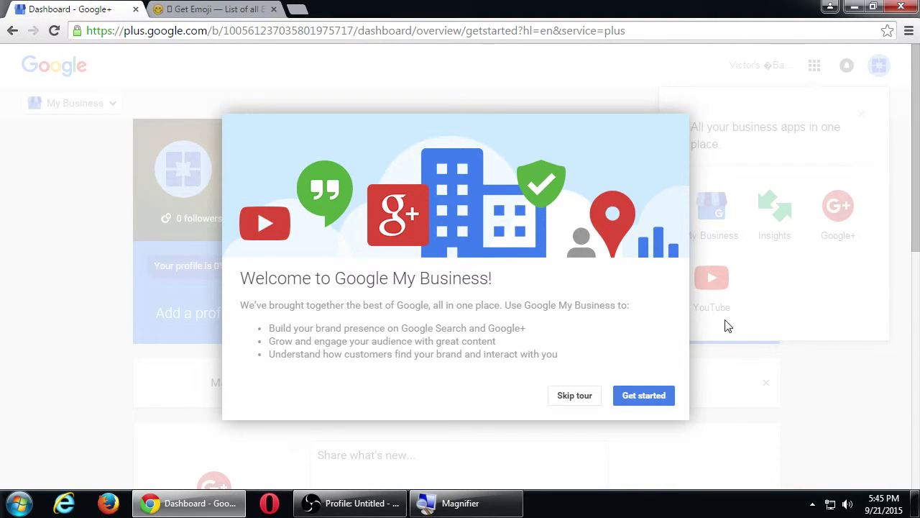
Skip the Google My Business welcome tour and look through the new page's dashboard.
click(559, 396)
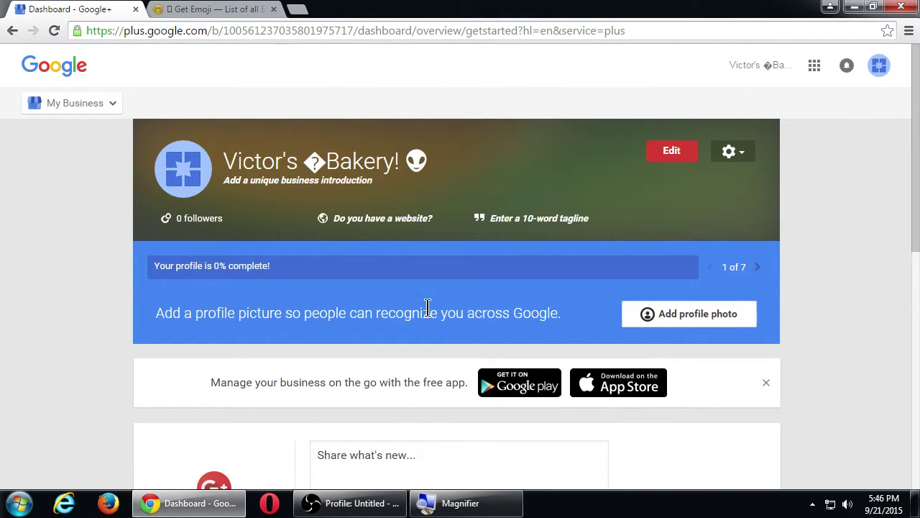
scroll(427, 309, down, 5)
scroll(427, 314, down, 2)
scroll(427, 312, up, 7)
Open the new page's profile for editing and look through its About sections.
click(676, 153)
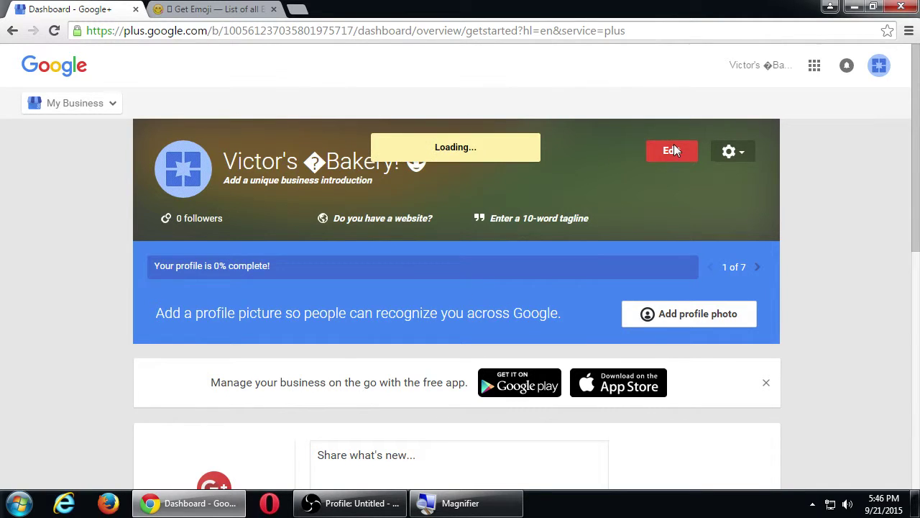
scroll(425, 245, down, 2)
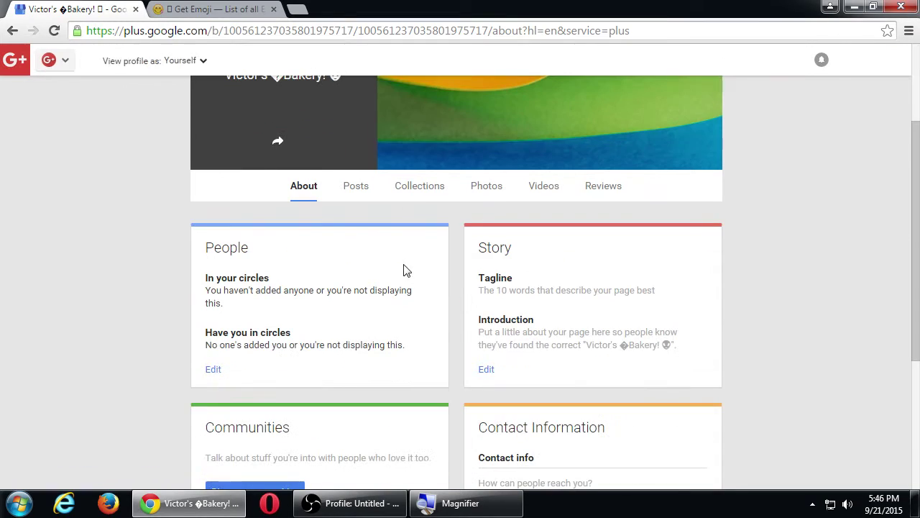